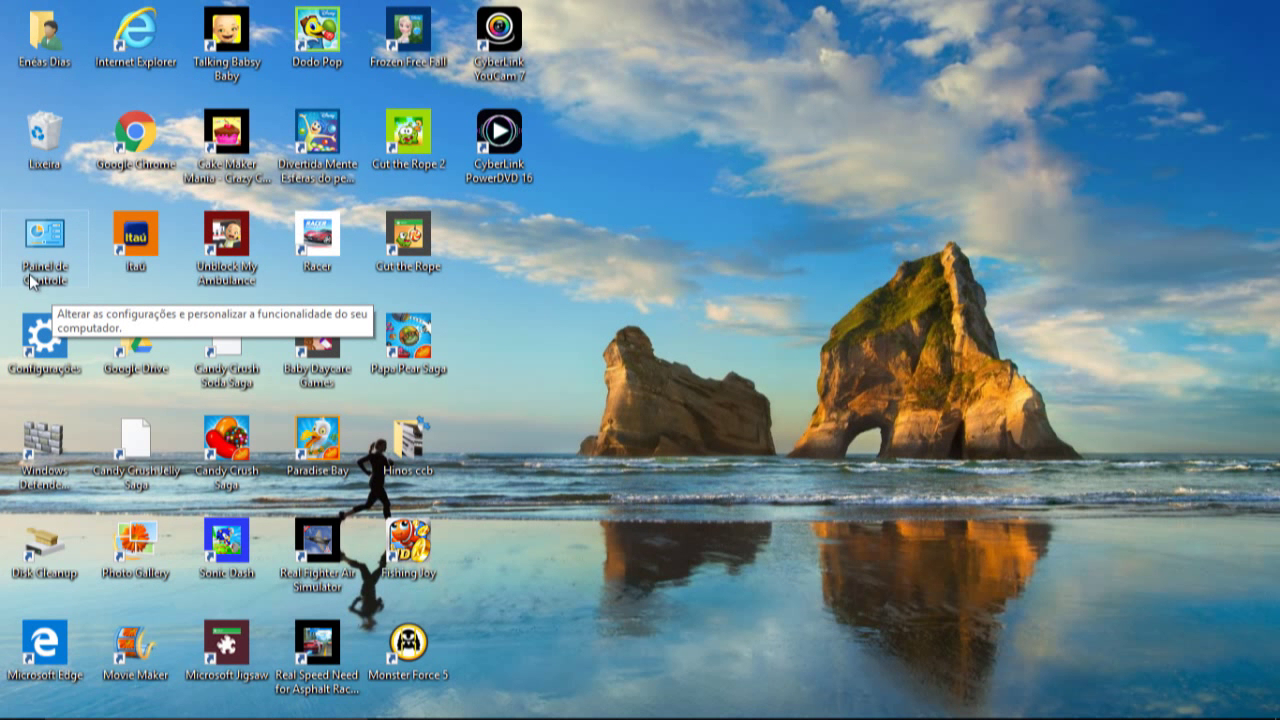
Step: Open the Windows features list from Programas e Recursos in the Painel de Controle and maximize its window
{"action": "double_click", "coordinate": [33, 281]}
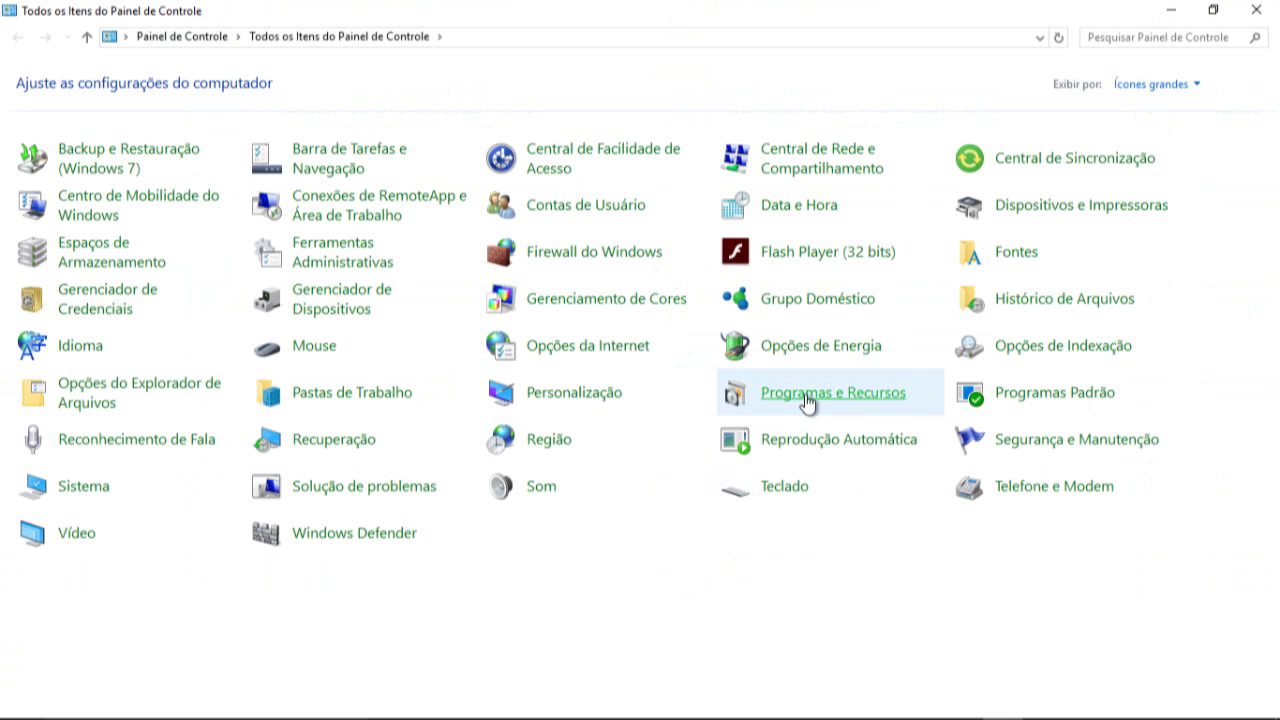
{"action": "left_click", "coordinate": [806, 400]}
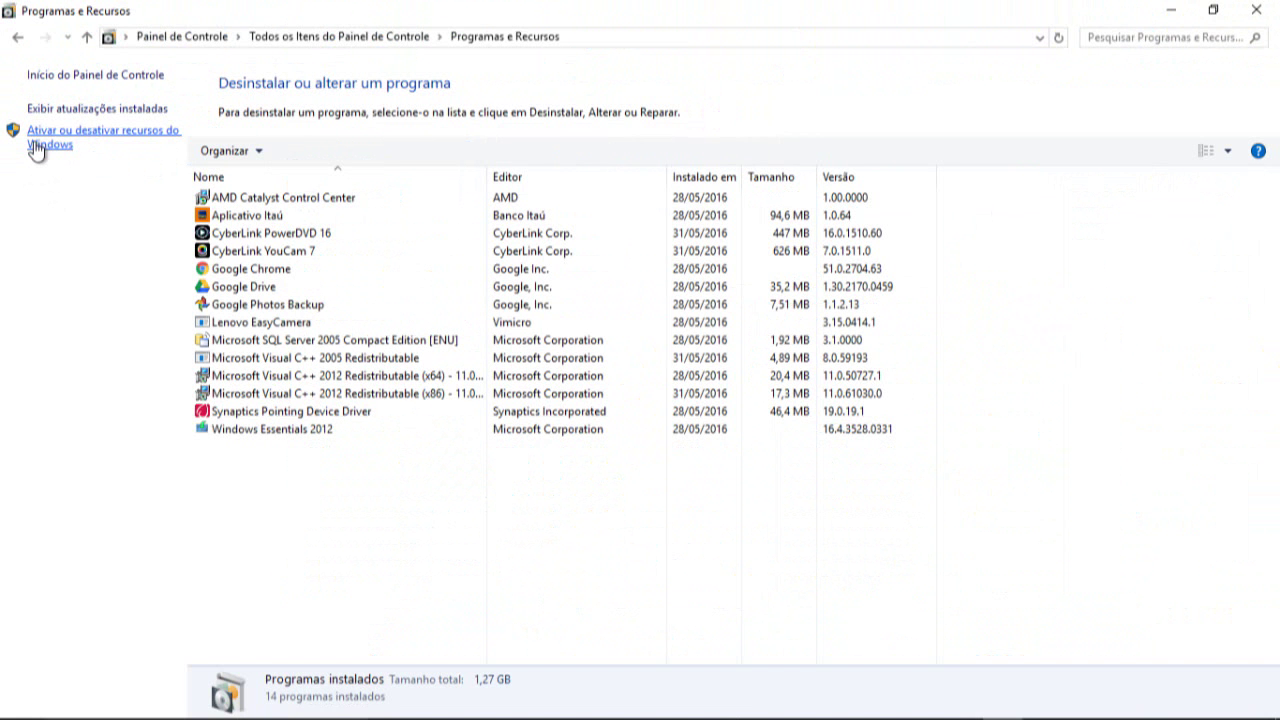
{"action": "left_click", "coordinate": [40, 140]}
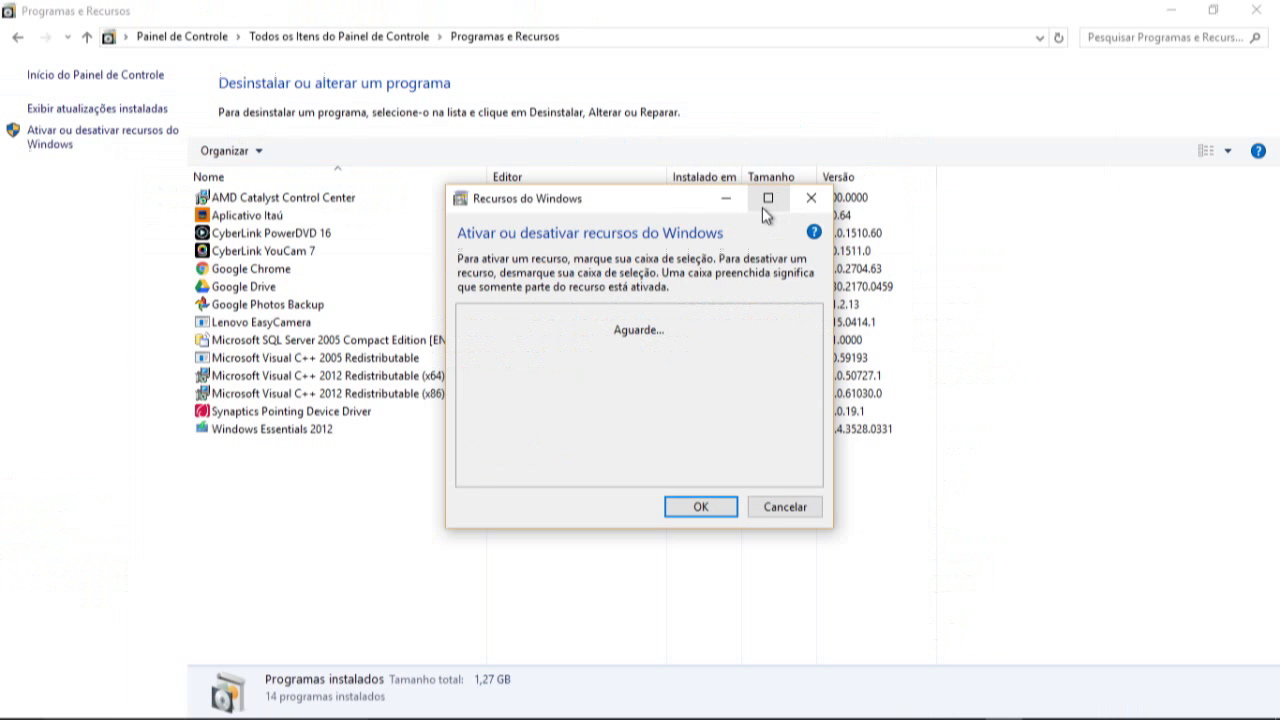
{"action": "left_click", "coordinate": [764, 201]}
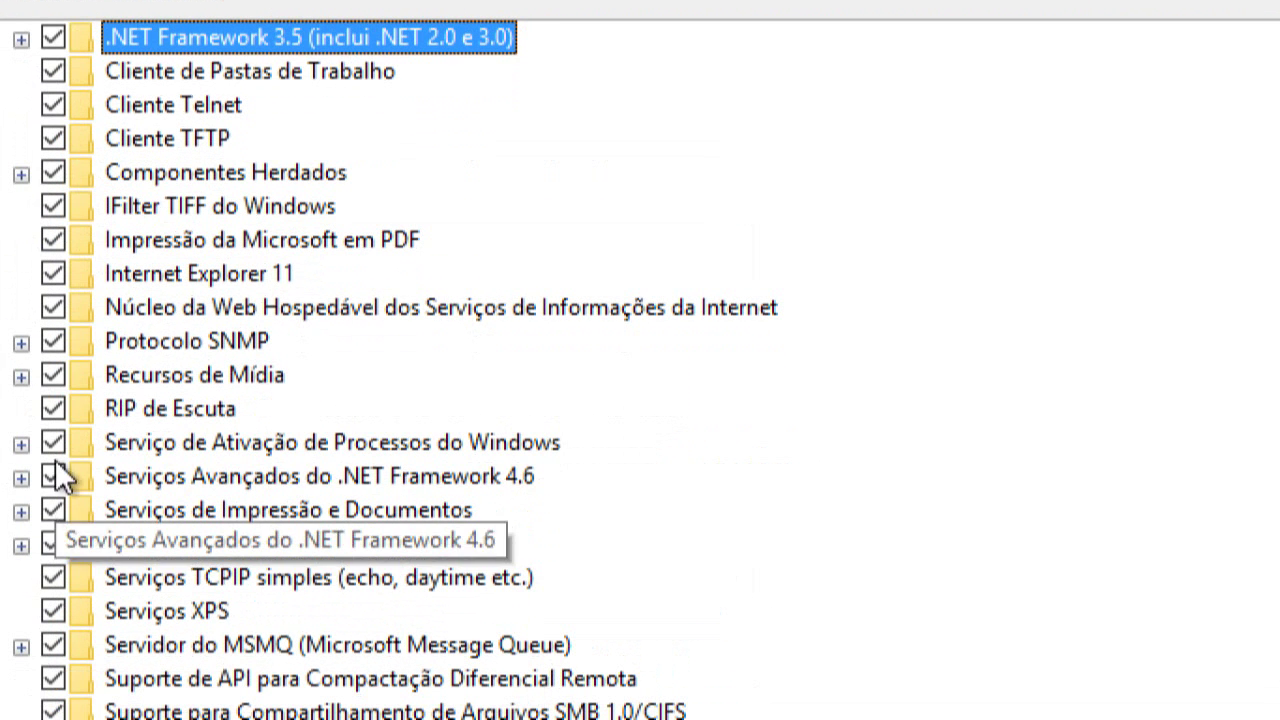
Step: Turn off the Cliente de Pastas de Trabalho and Cliente Telnet features, and enable both again
{"action": "left_click", "coordinate": [53, 72]}
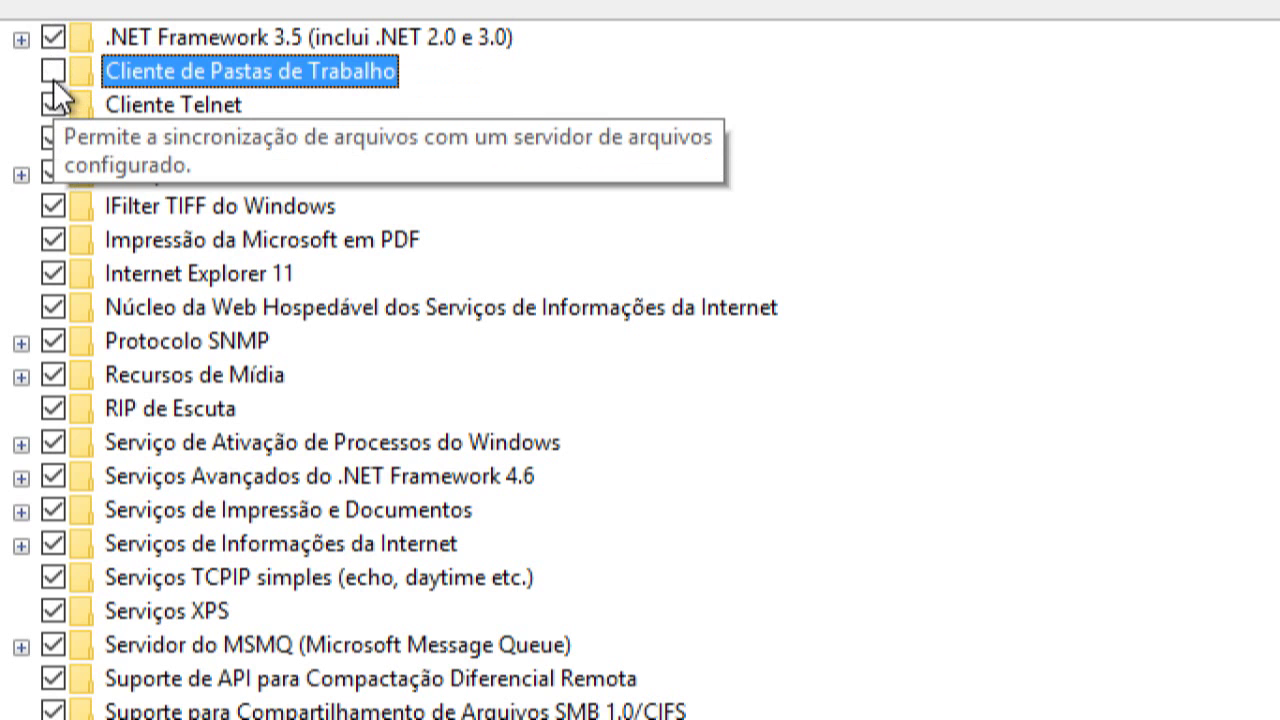
{"action": "left_click", "coordinate": [53, 105]}
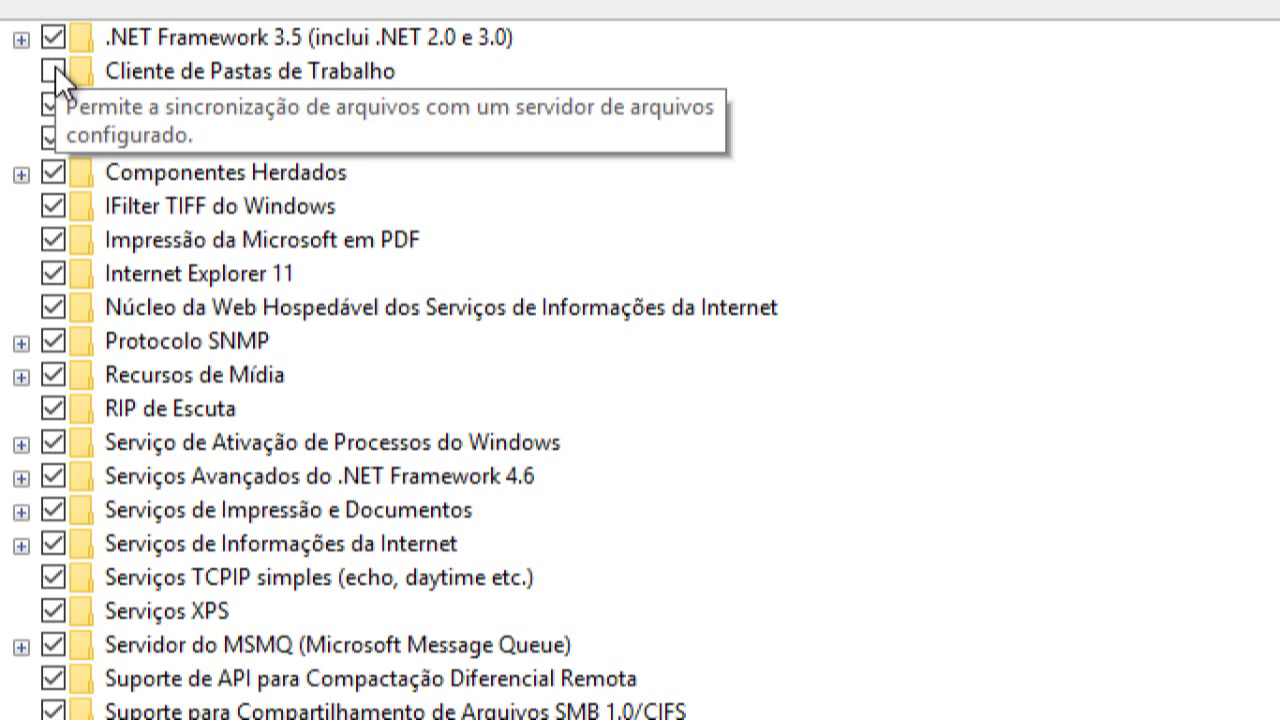
{"action": "left_click", "coordinate": [53, 71]}
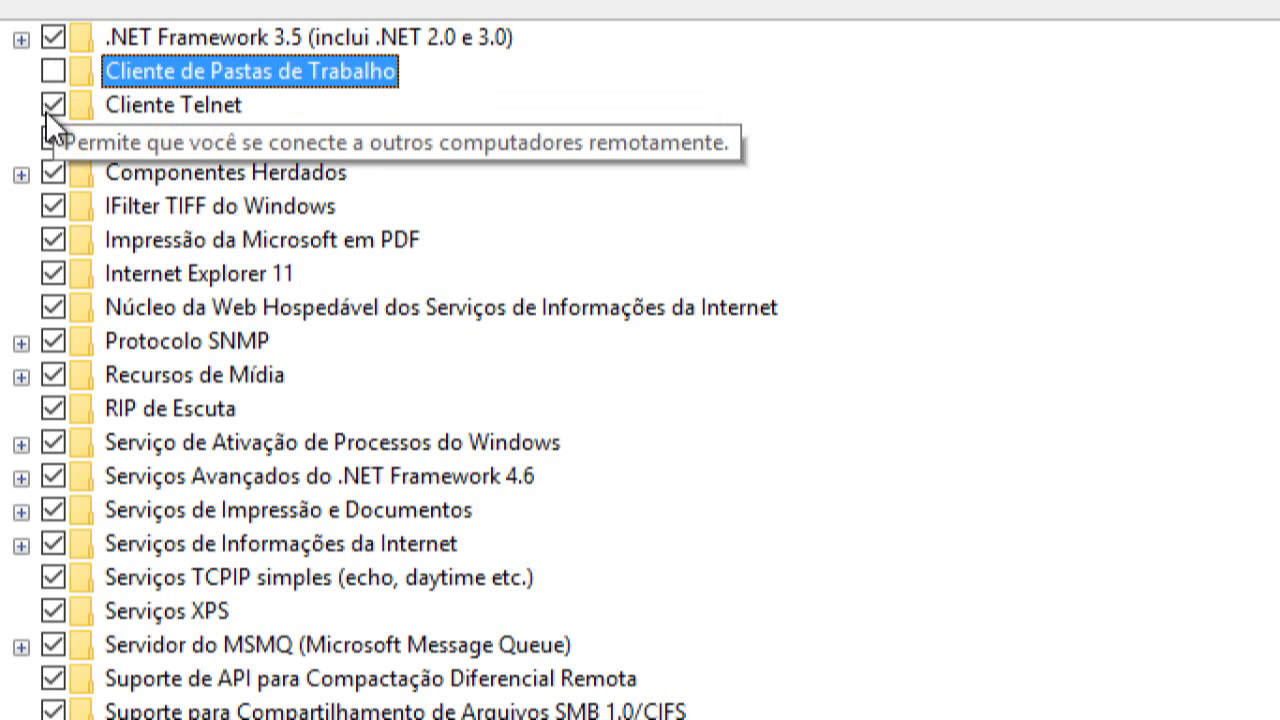
{"action": "left_click", "coordinate": [47, 107]}
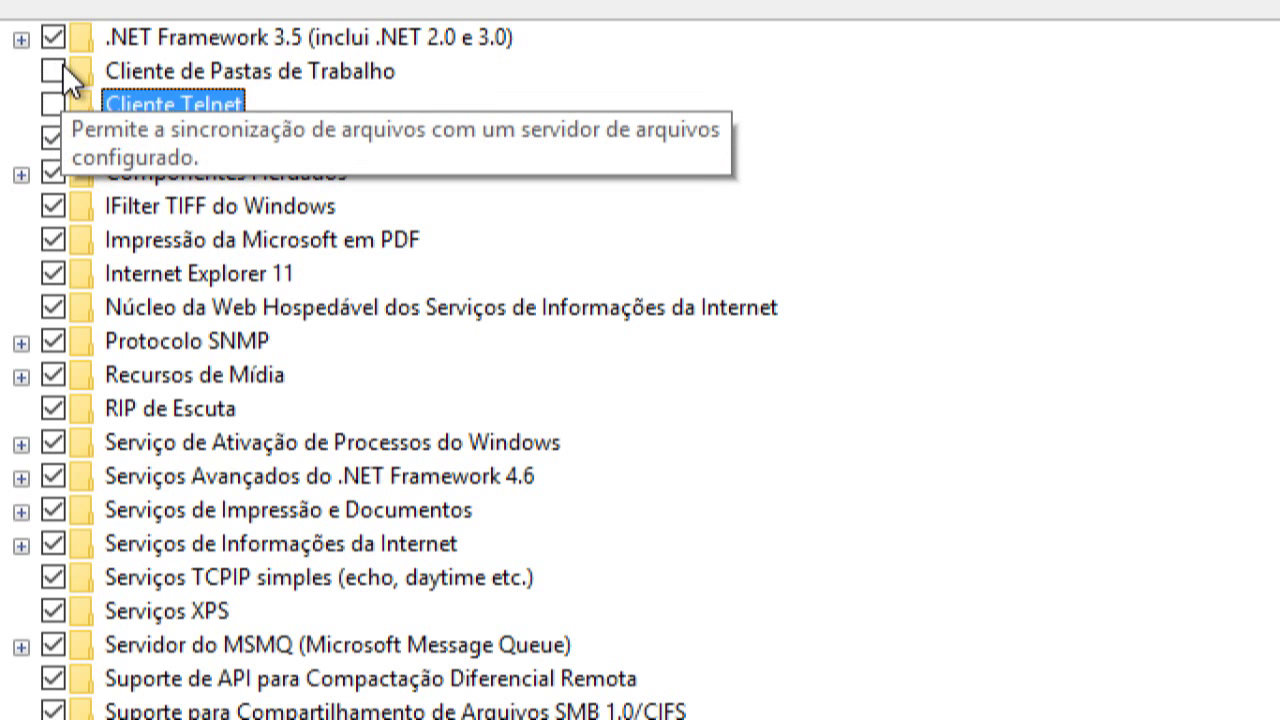
{"action": "left_click", "coordinate": [55, 69]}
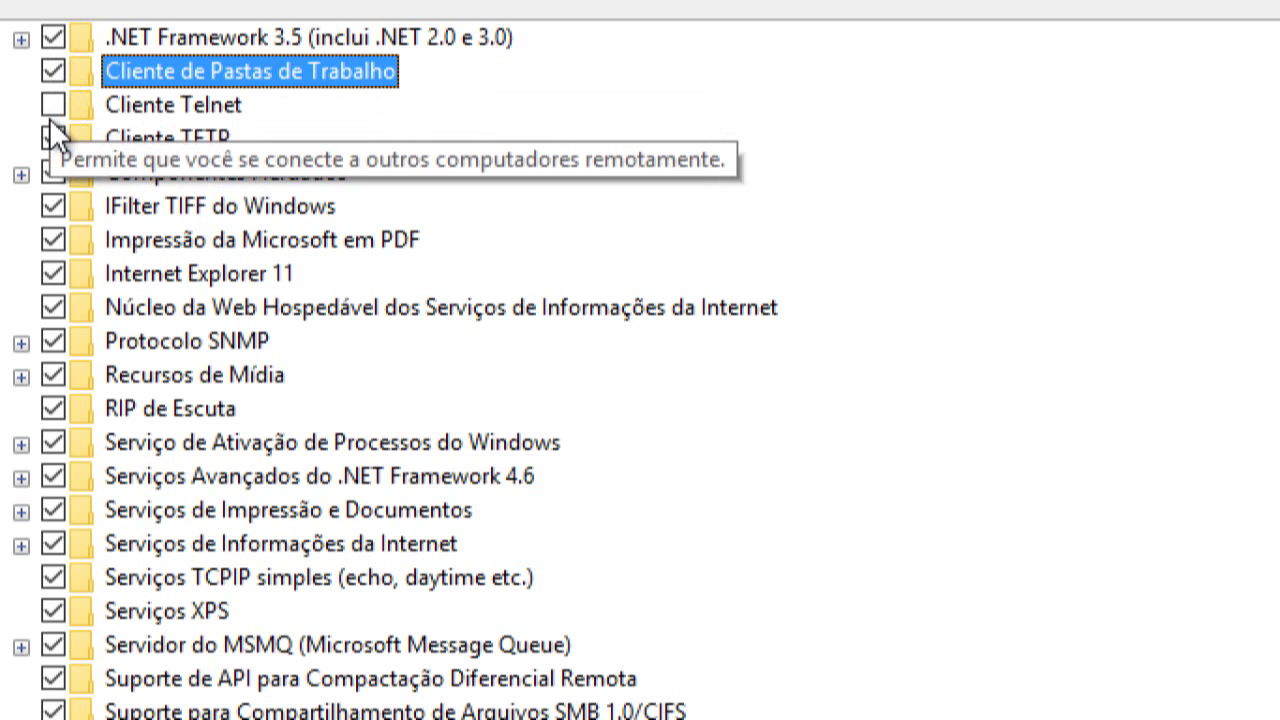
{"action": "left_click", "coordinate": [53, 105]}
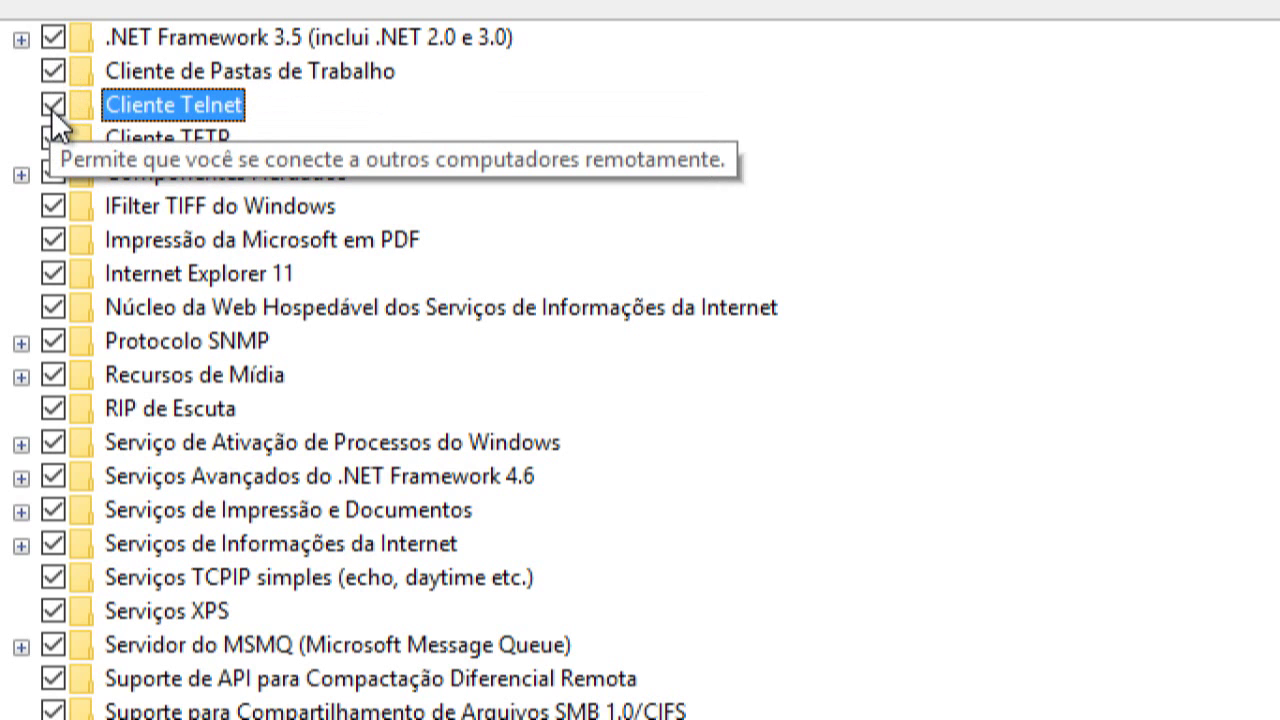
Step: Examine the subfeatures of Componentes Herdados and Protocolo SNMP, collapsing each group after viewing
{"action": "left_click", "coordinate": [21, 174]}
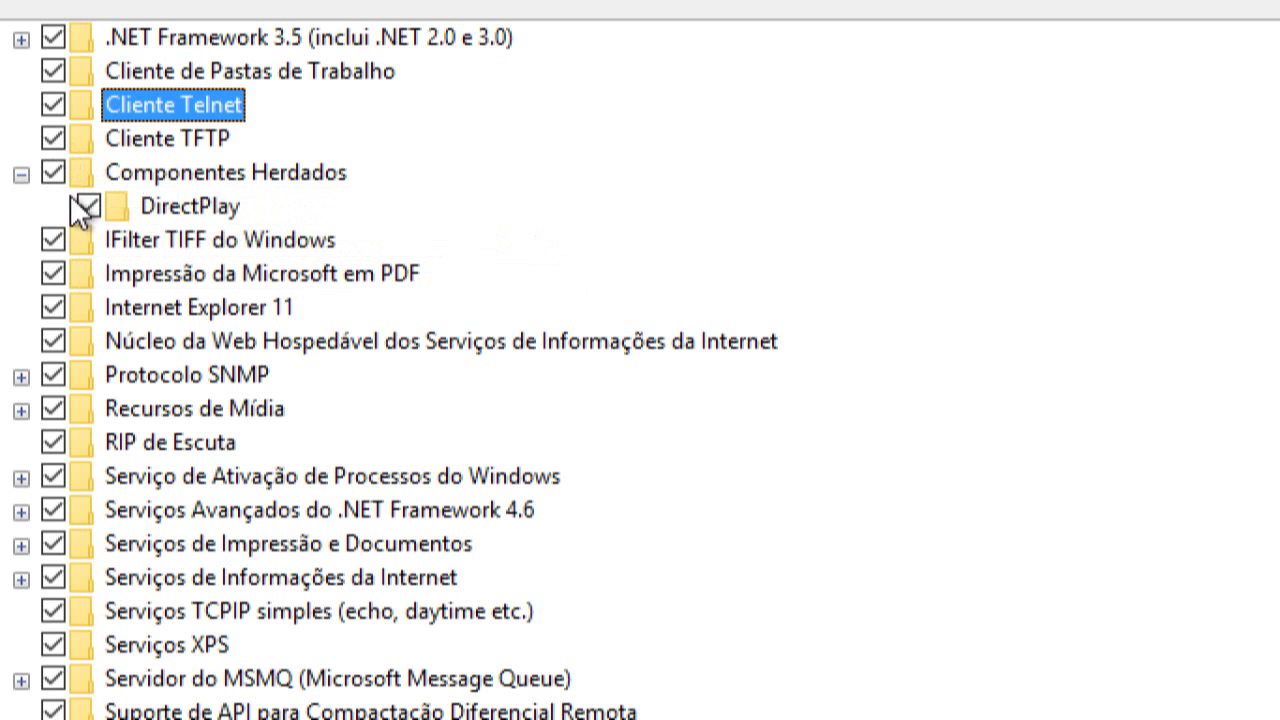
{"action": "left_click", "coordinate": [21, 174]}
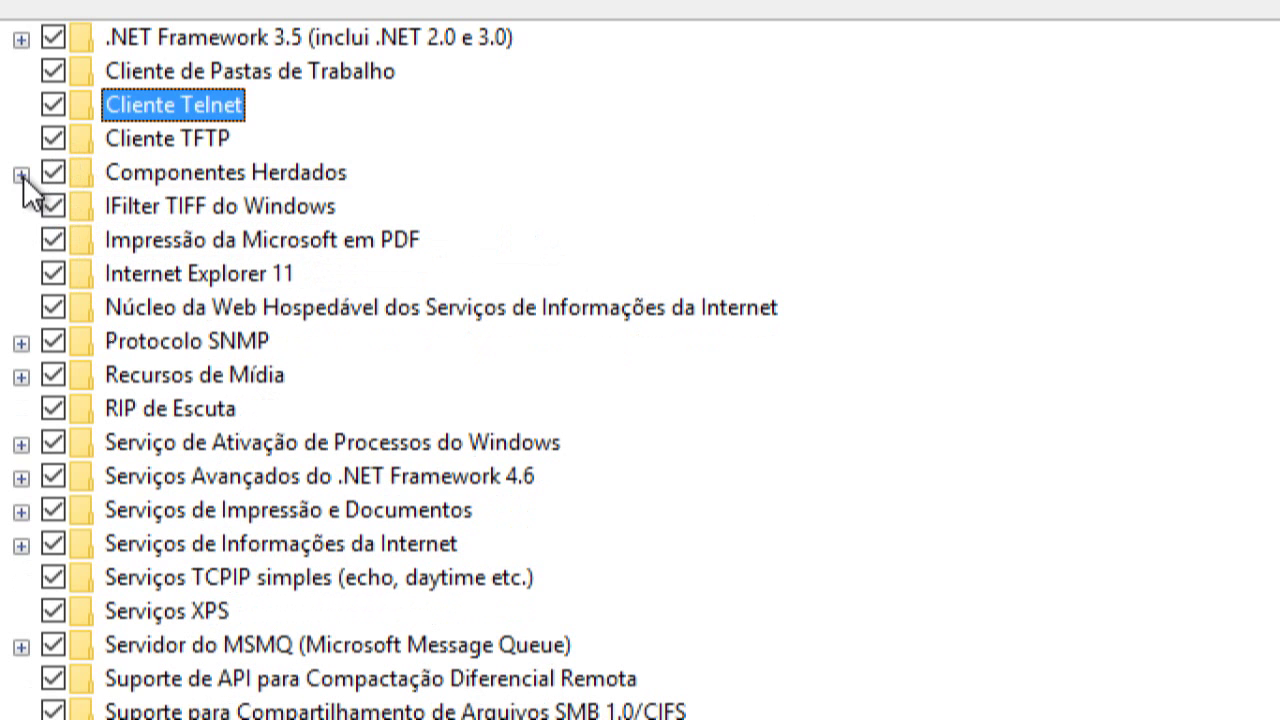
{"action": "left_click", "coordinate": [21, 344]}
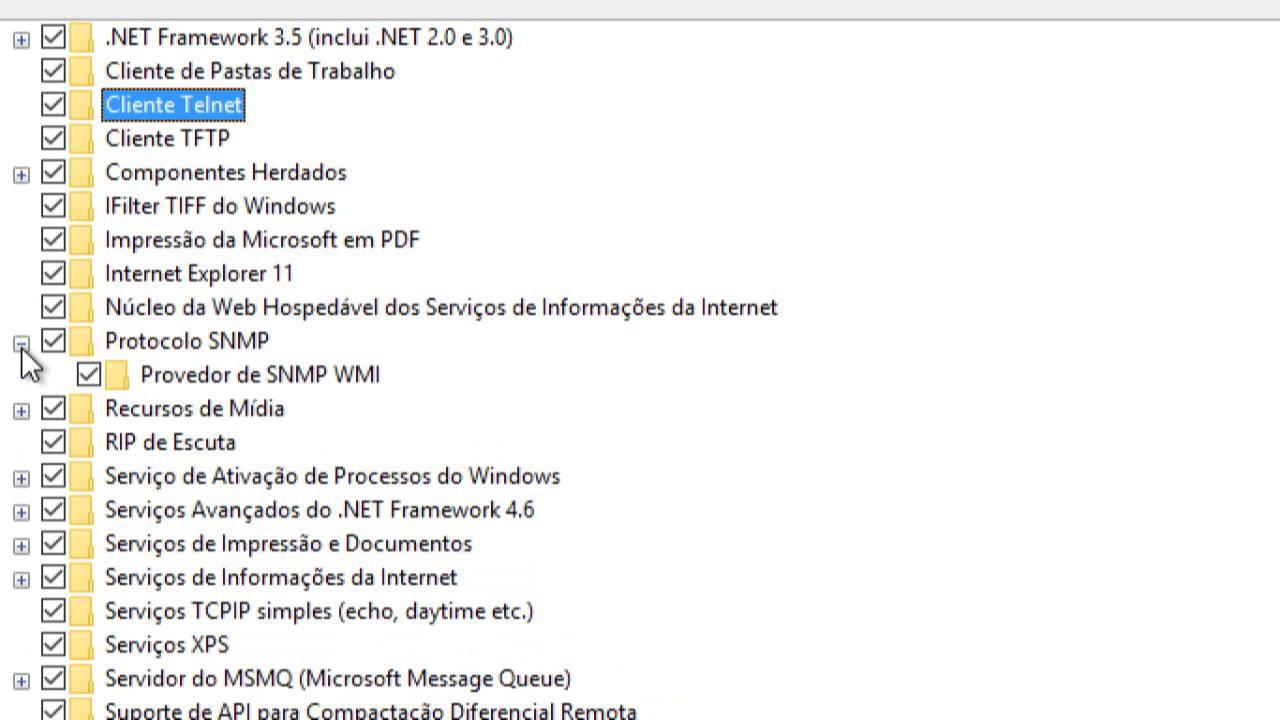
{"action": "mouse_move", "coordinate": [82, 382]}
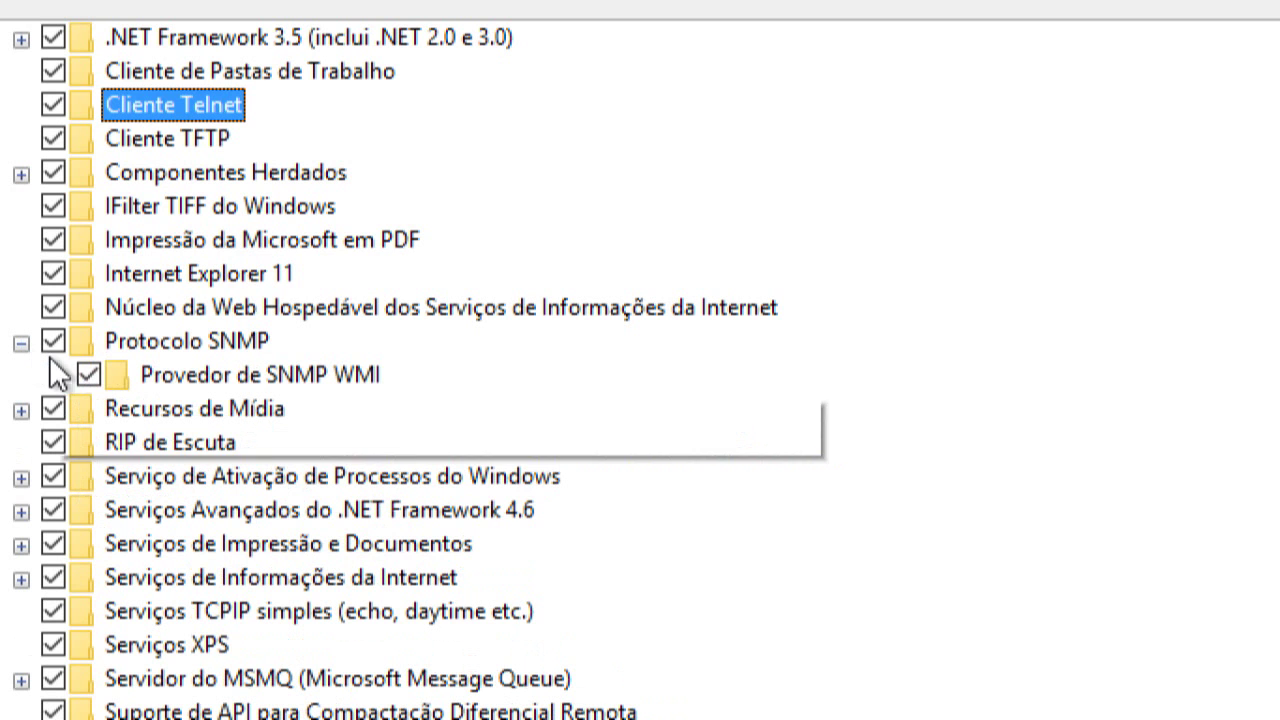
{"action": "left_click", "coordinate": [21, 344]}
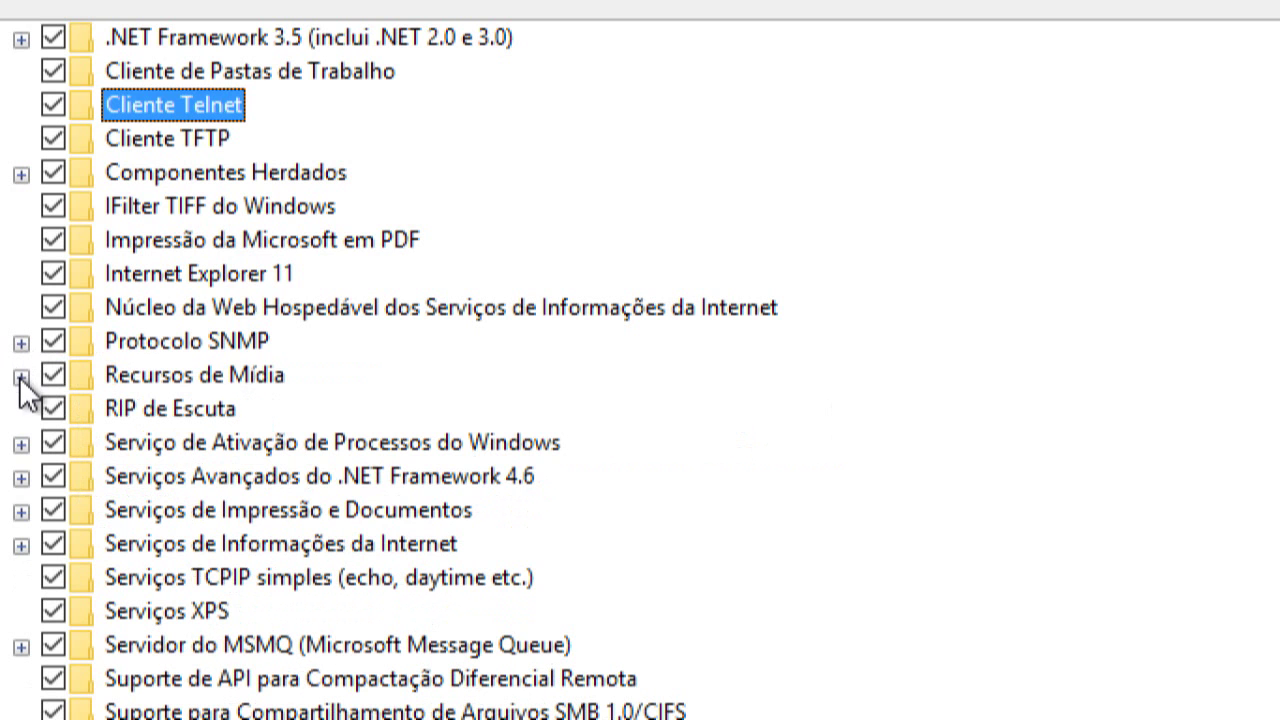
Step: Turn off DirectPlay under Componentes Herdados, enable it again, and collapse the group
{"action": "left_click", "coordinate": [21, 175]}
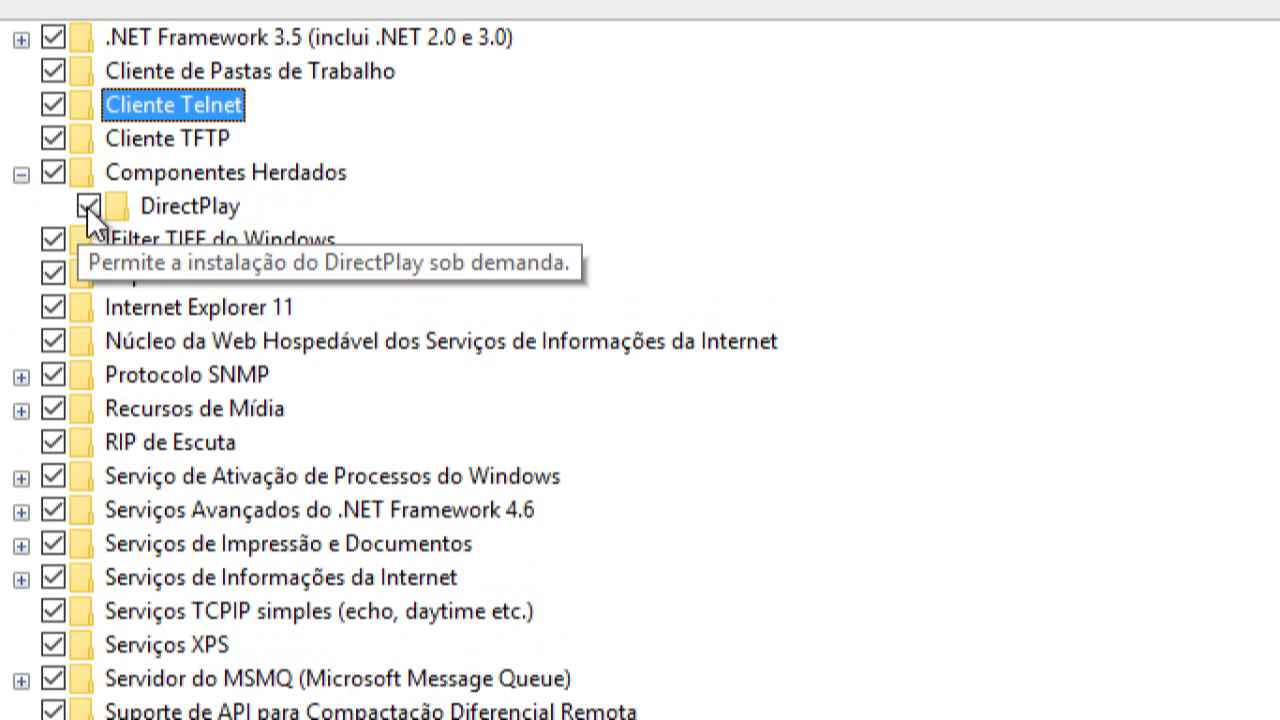
{"action": "left_click", "coordinate": [88, 206]}
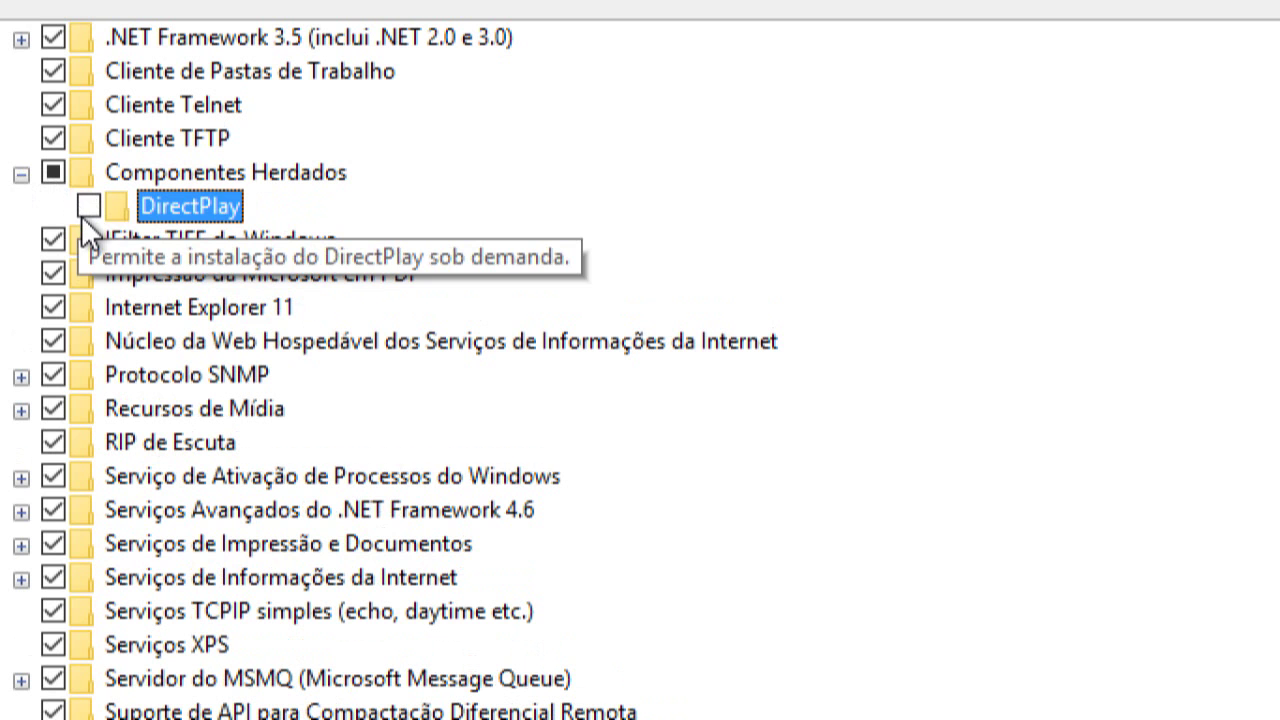
{"action": "left_click", "coordinate": [21, 174]}
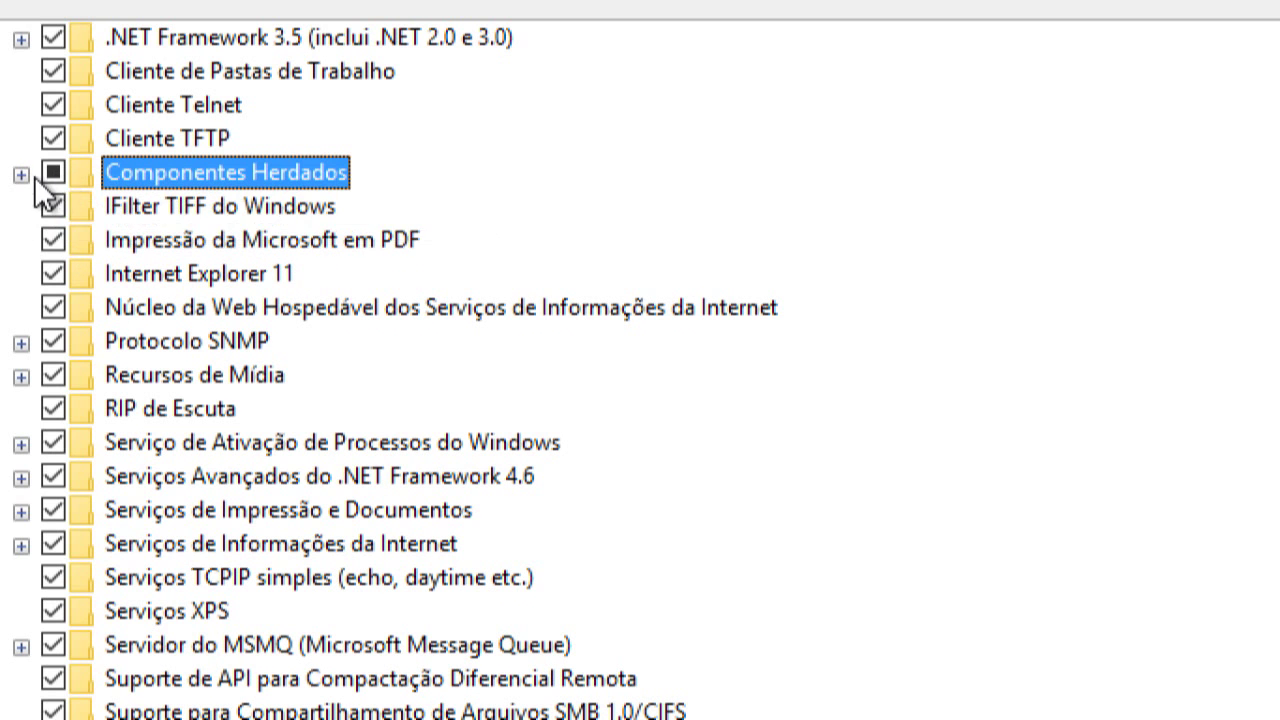
{"action": "left_click", "coordinate": [21, 176]}
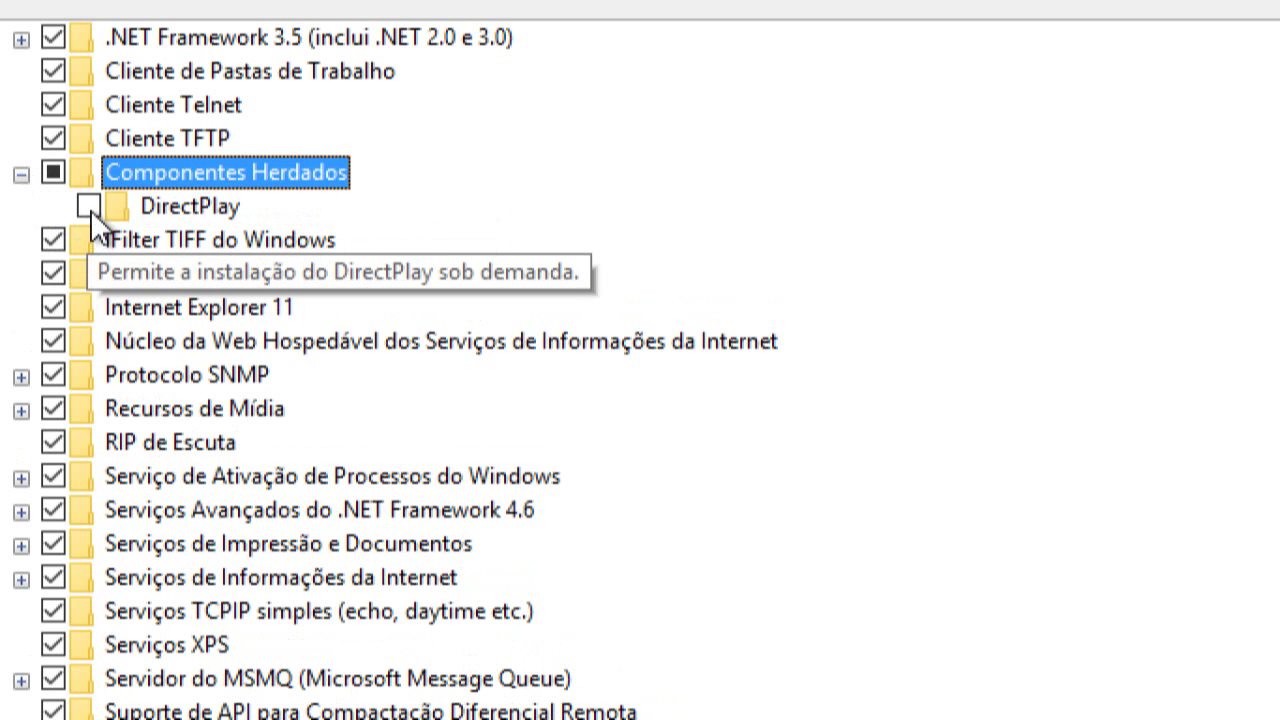
{"action": "left_click", "coordinate": [89, 207]}
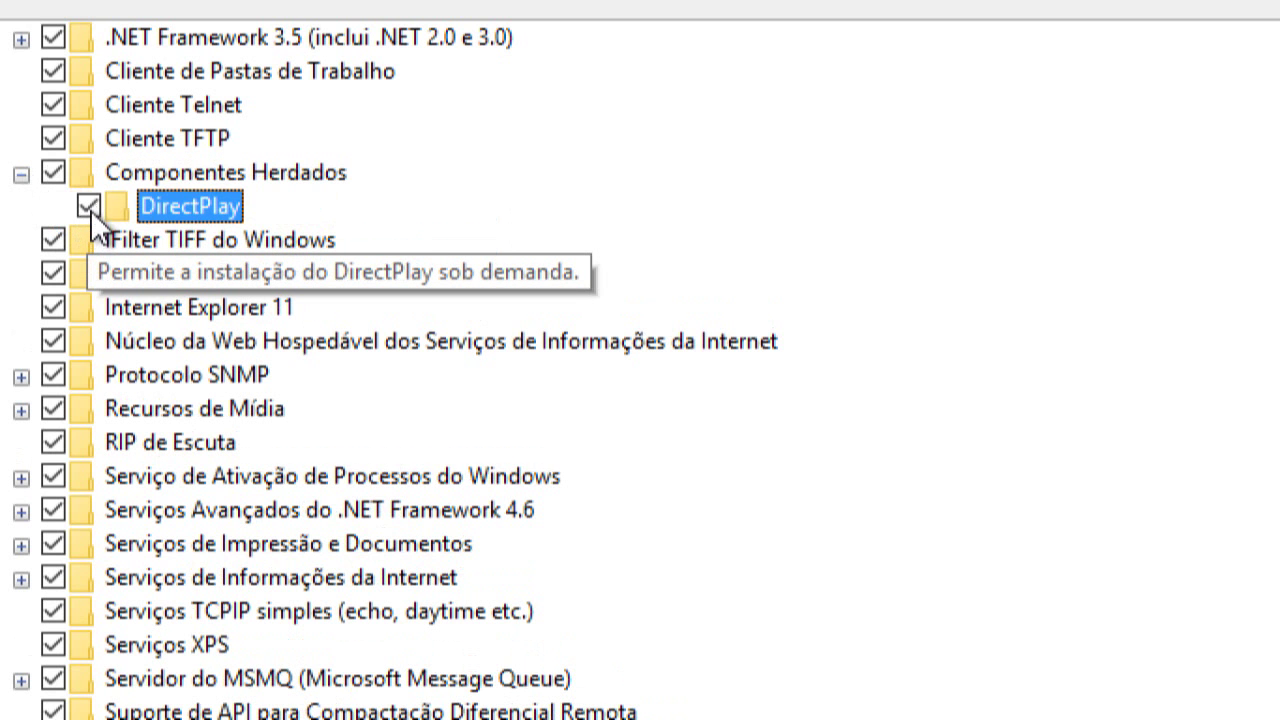
{"action": "left_click", "coordinate": [23, 176]}
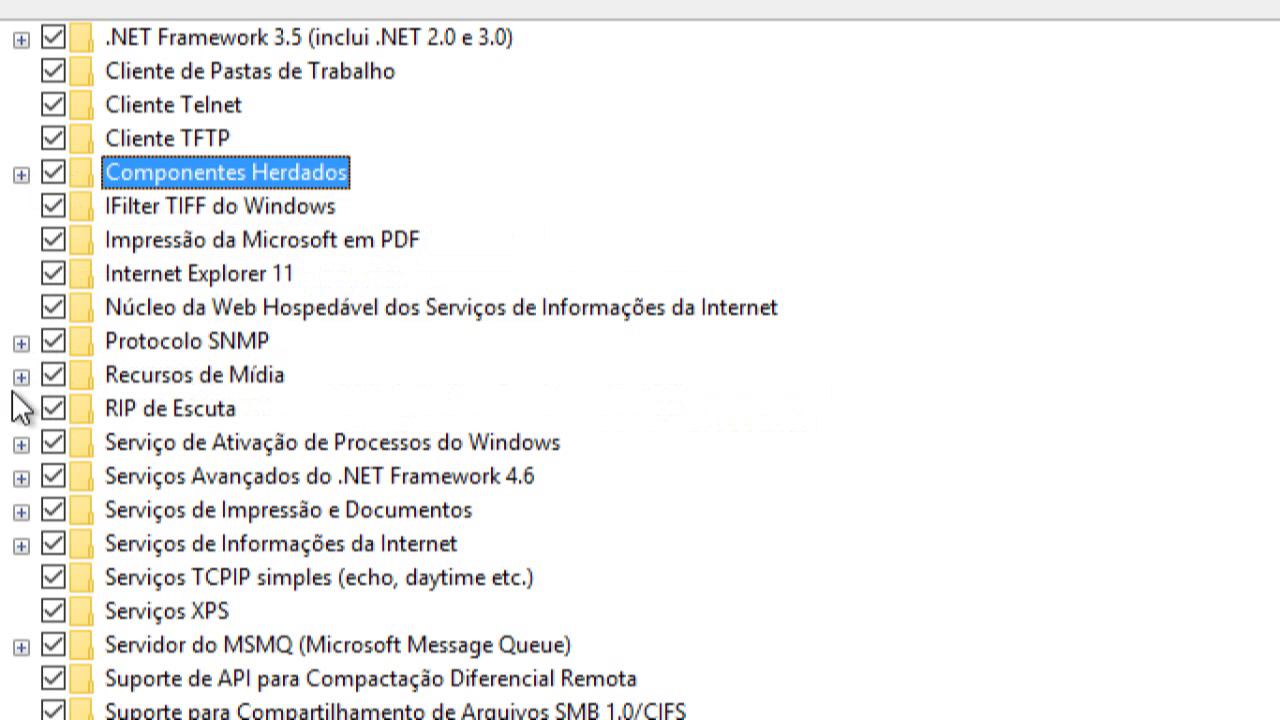
Step: Examine the subfeatures of Serviço de Ativação de Processos do Windows and Serviços Avançados do .NET Framework 4.6, including Serviços WCF
{"action": "left_click", "coordinate": [21, 444]}
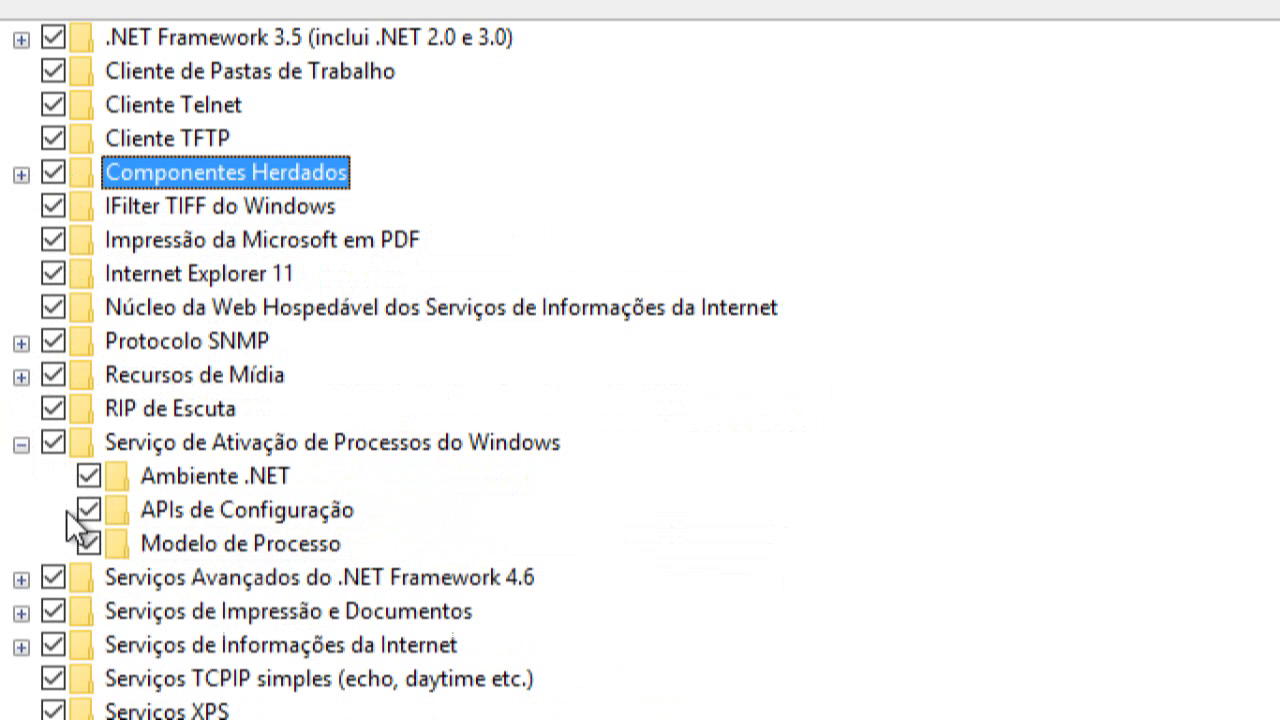
{"action": "left_click", "coordinate": [21, 443]}
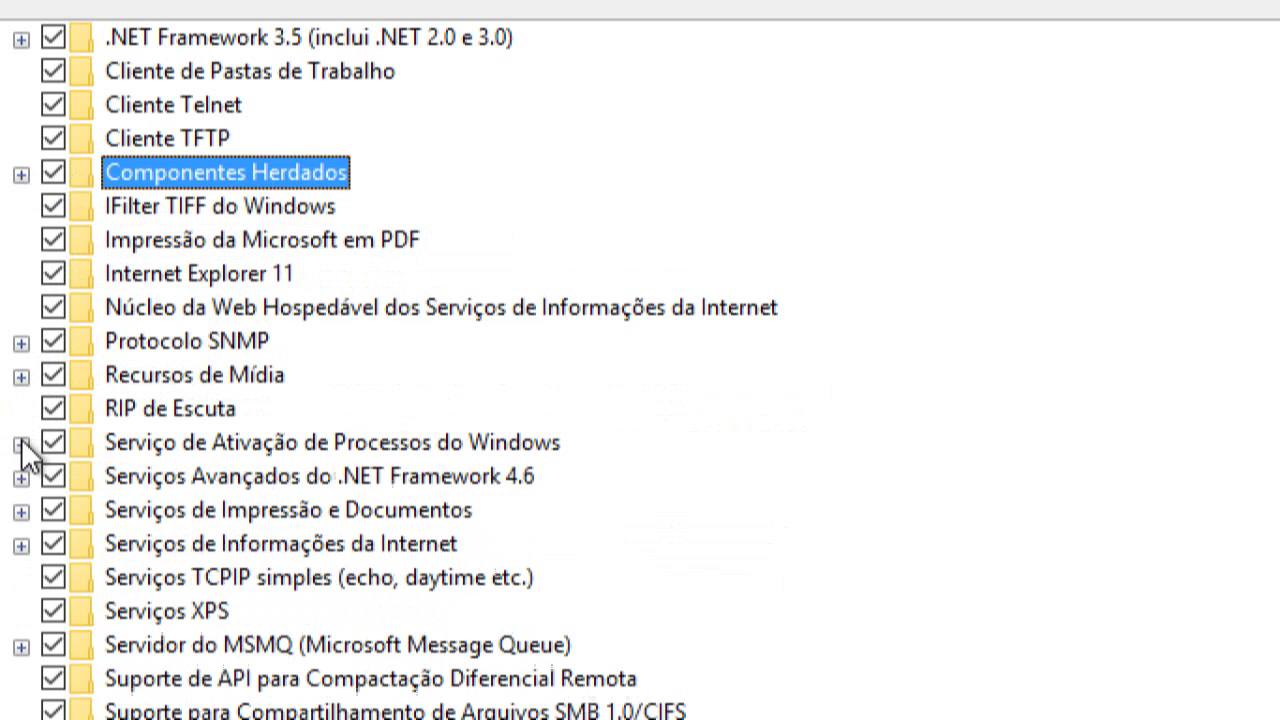
{"action": "left_click", "coordinate": [21, 478]}
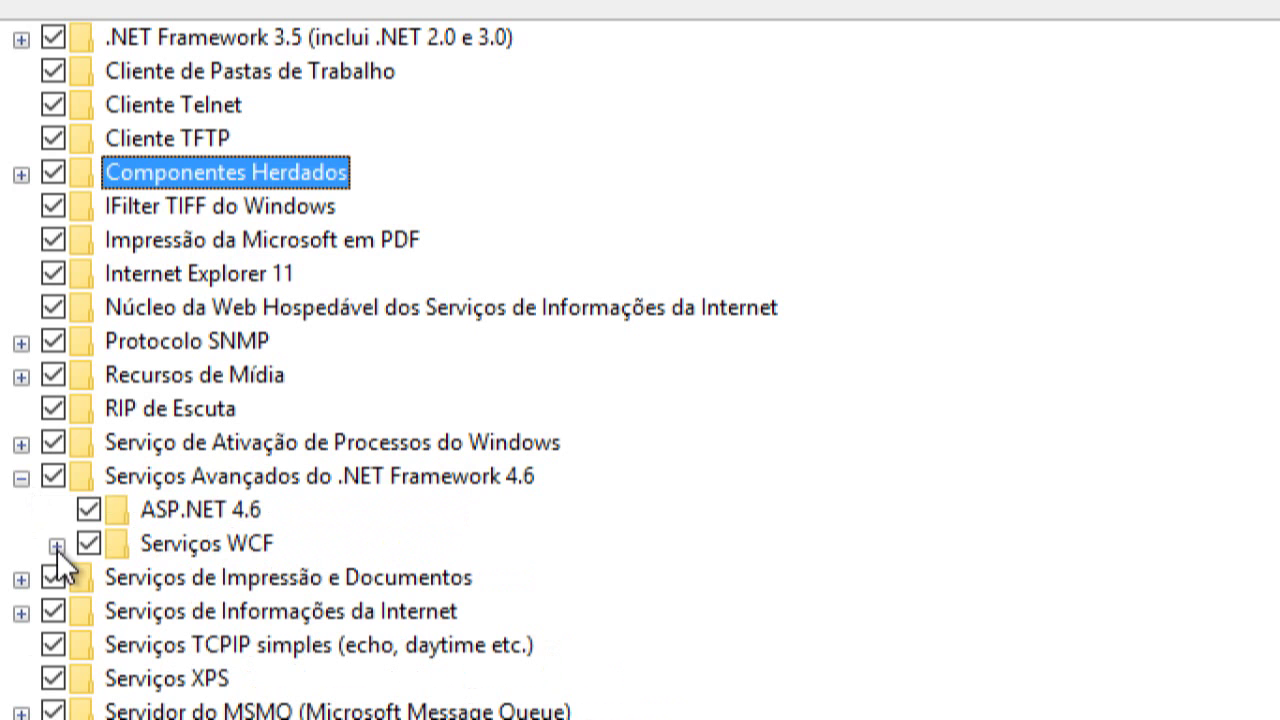
{"action": "left_click", "coordinate": [21, 477]}
{"action": "left_click", "coordinate": [20, 478]}
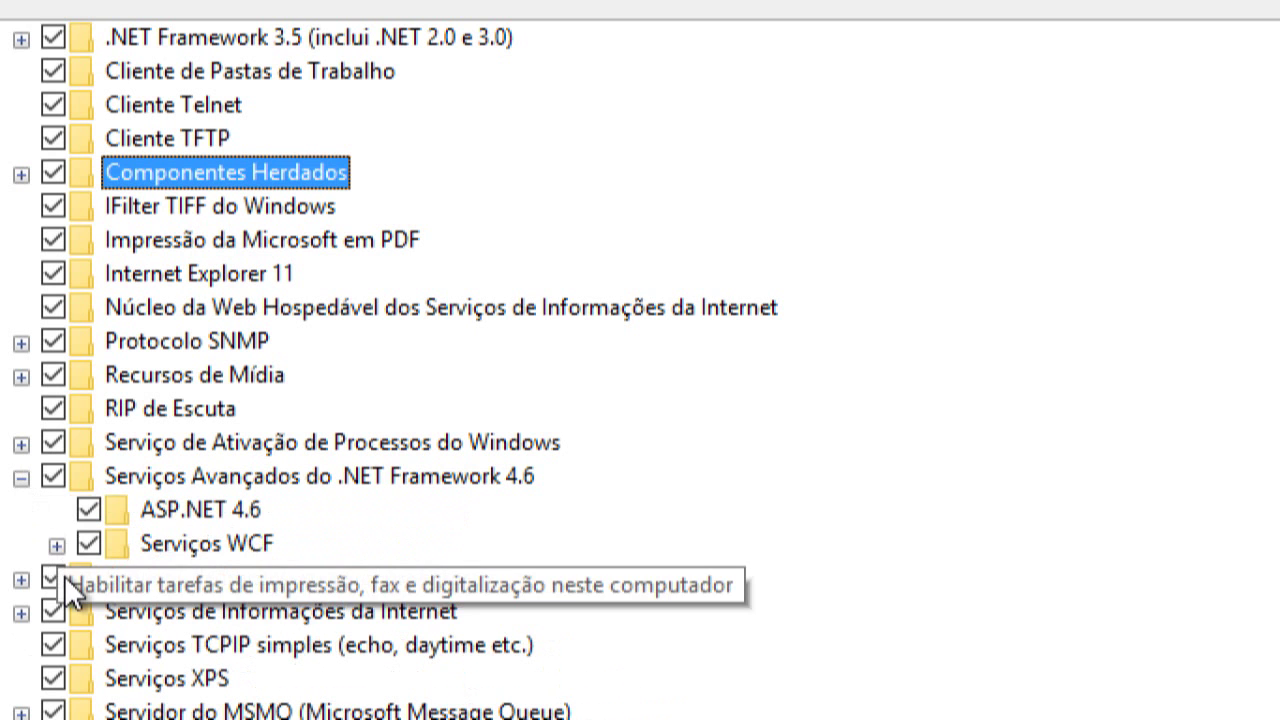
{"action": "left_click", "coordinate": [57, 546]}
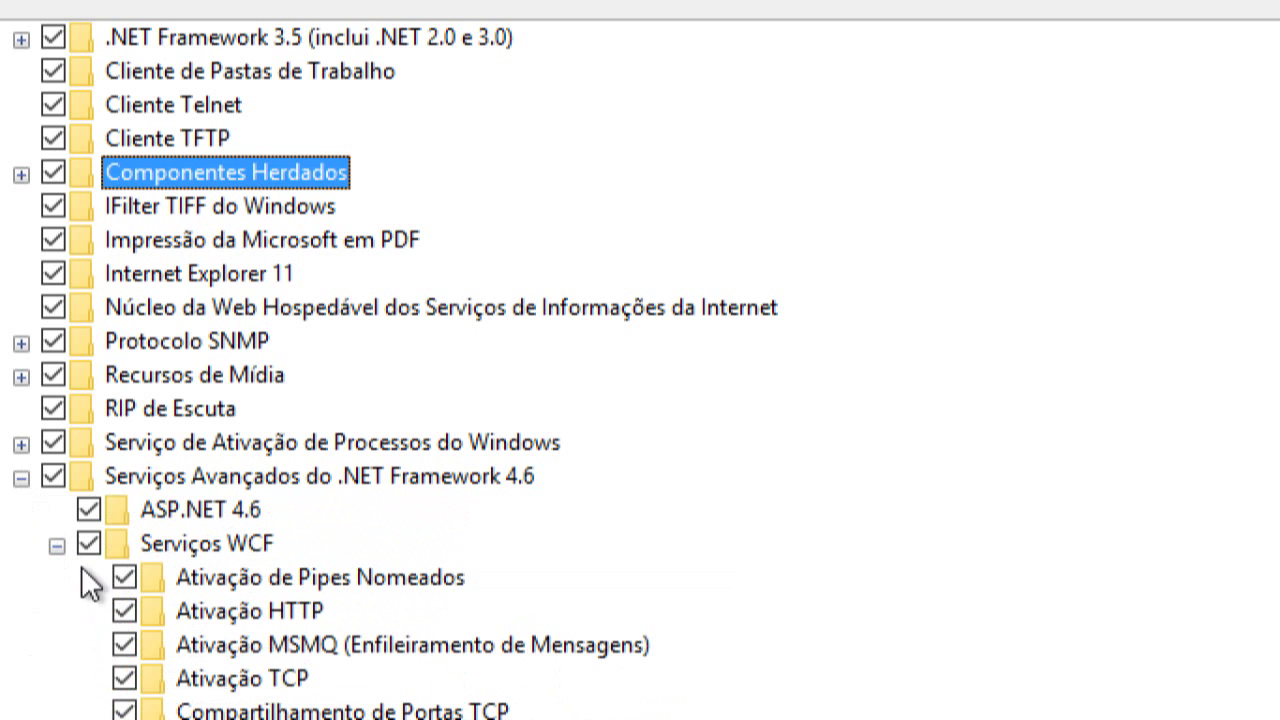
{"action": "left_click", "coordinate": [57, 546]}
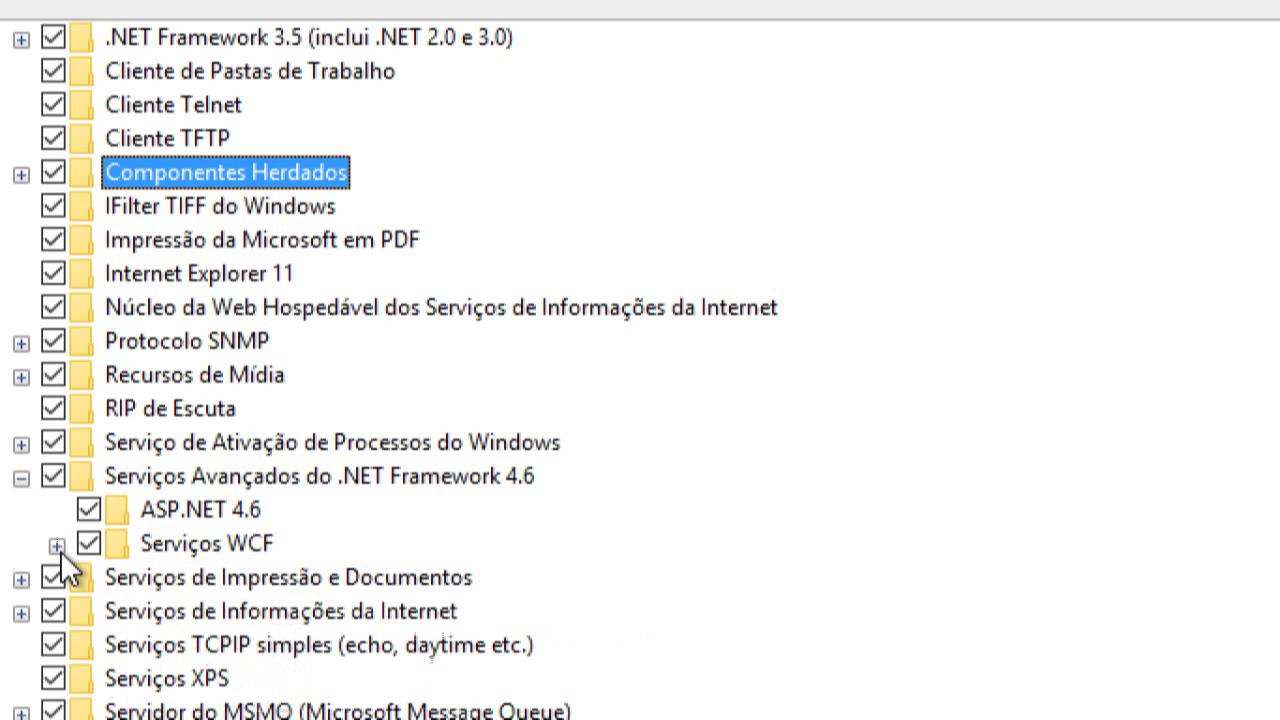
{"action": "left_click", "coordinate": [22, 479]}
Step: Examine the subfeatures of Serviços de Impressão e Documentos and Serviços de Informações da Internet
{"action": "left_click", "coordinate": [21, 512]}
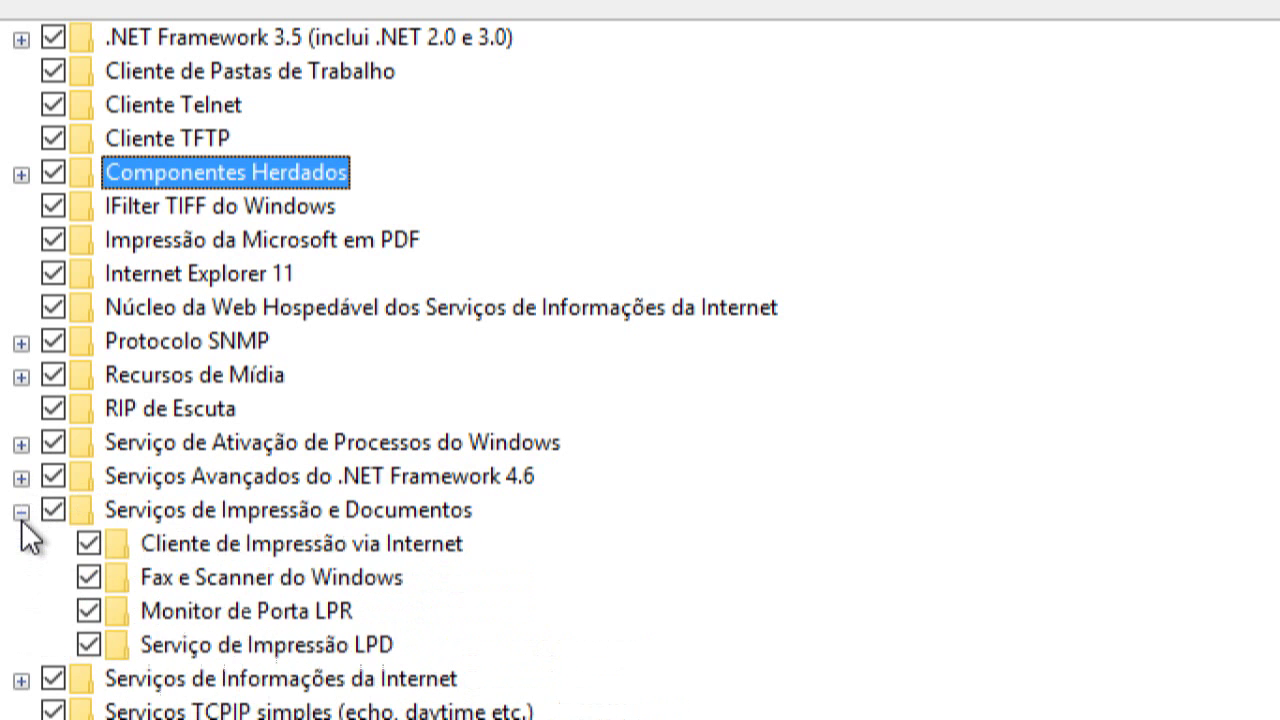
{"action": "left_click", "coordinate": [21, 512]}
{"action": "left_click", "coordinate": [21, 546]}
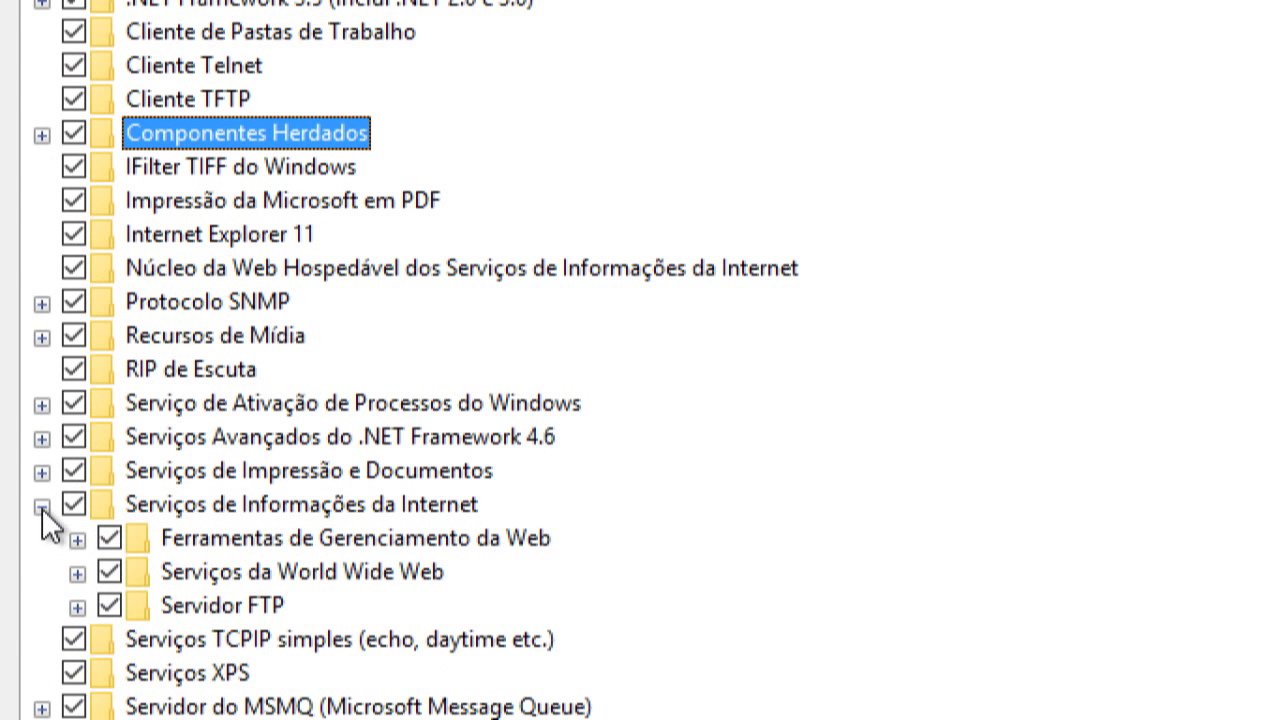
{"action": "left_click", "coordinate": [42, 507]}
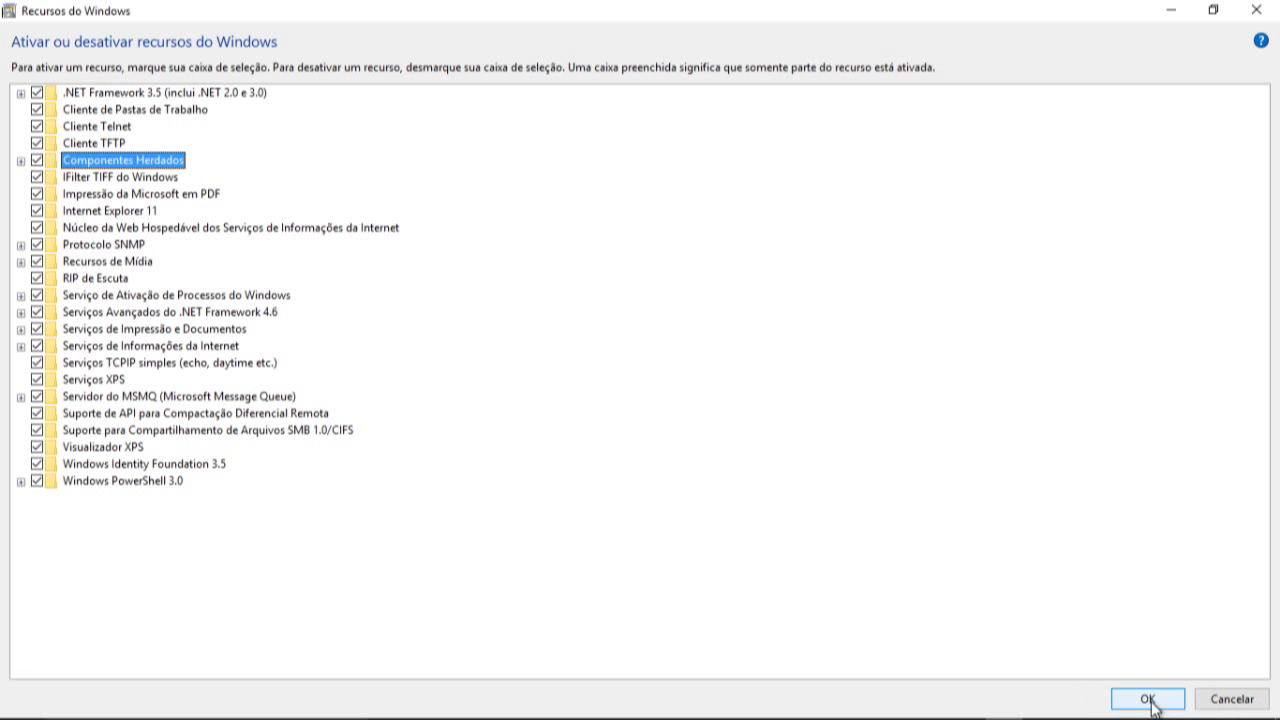
Step: Confirm the Windows features selection and close Programas e Recursos
{"action": "left_click", "coordinate": [1147, 699]}
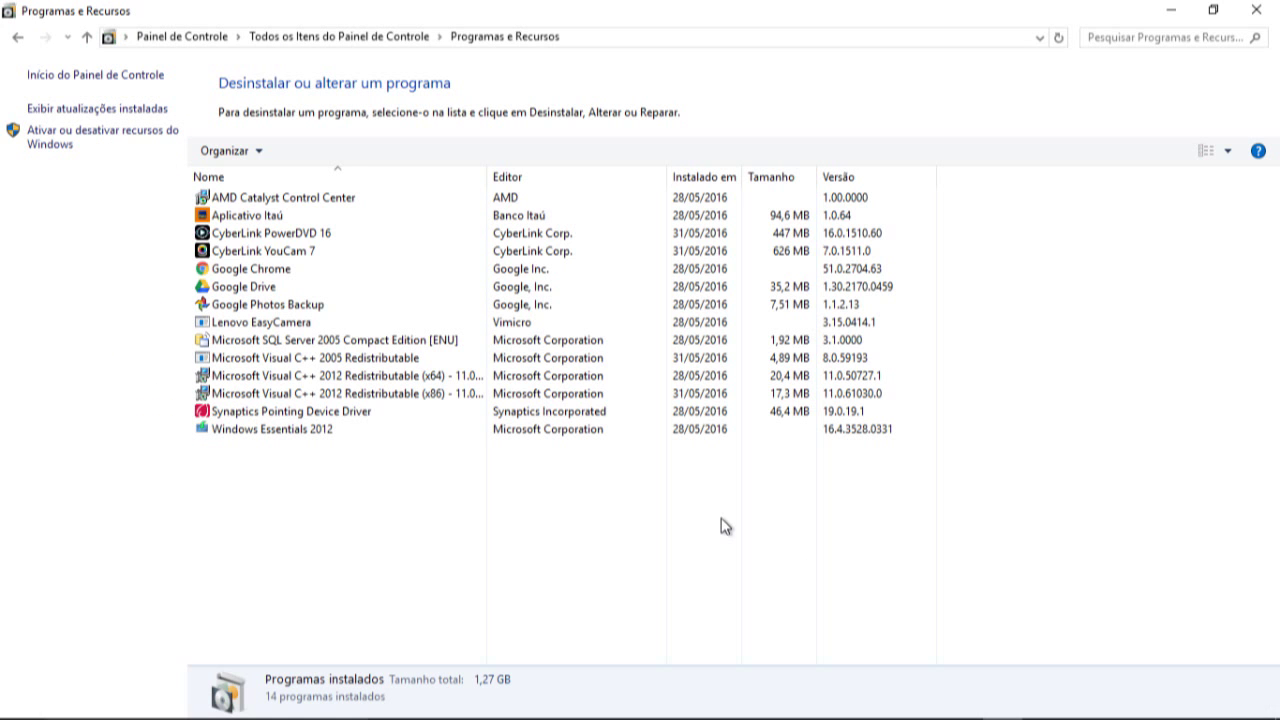
{"action": "left_click", "coordinate": [1257, 22]}
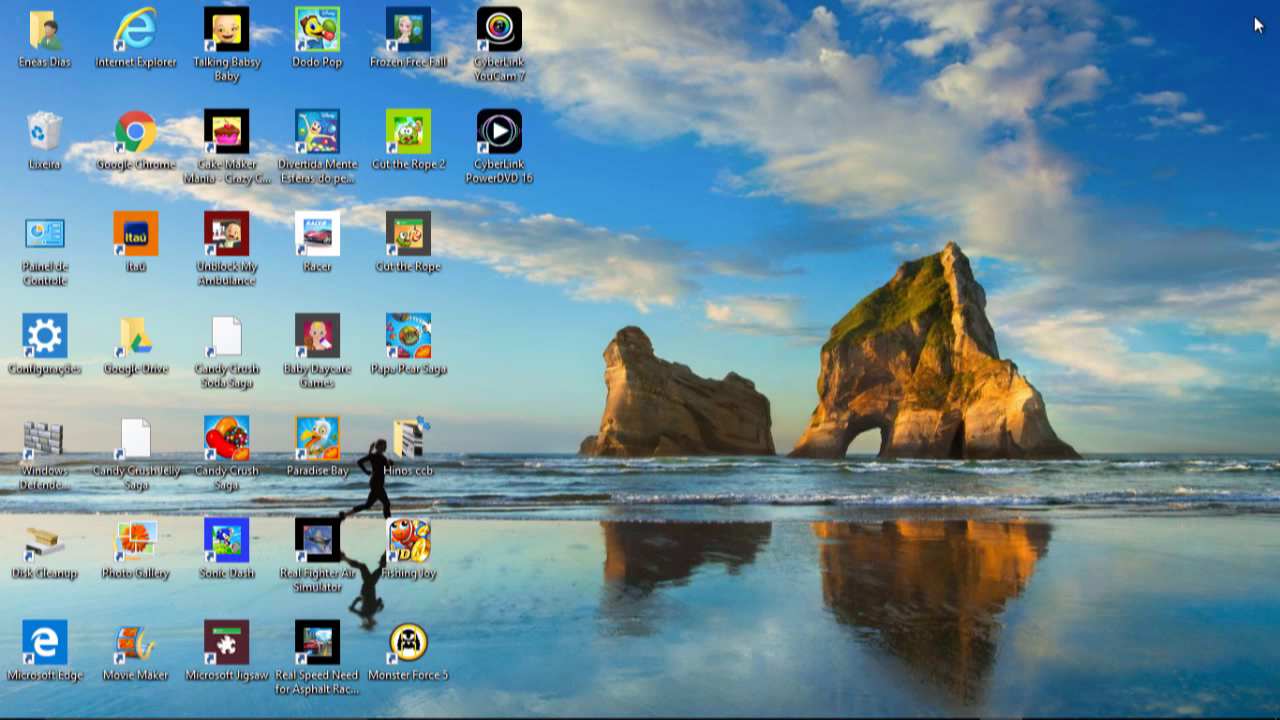